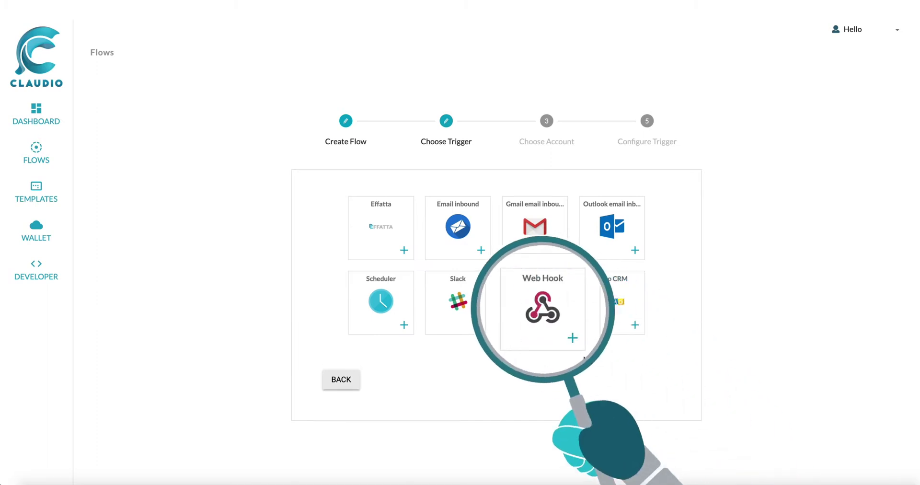
Create the Sales Flow with a Web Hook trigger using GET, no authentication, no query parameters.
{"action": "left_click", "coordinate": [558, 324]}
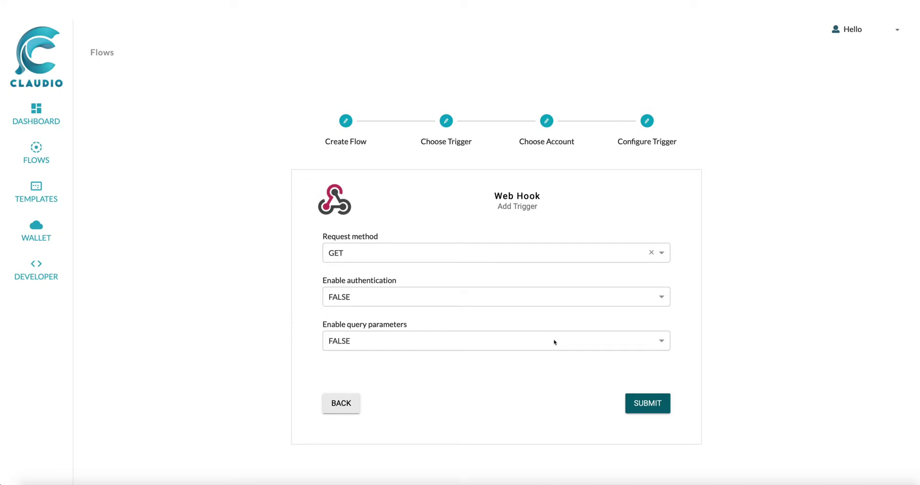
{"action": "left_click", "coordinate": [637, 403]}
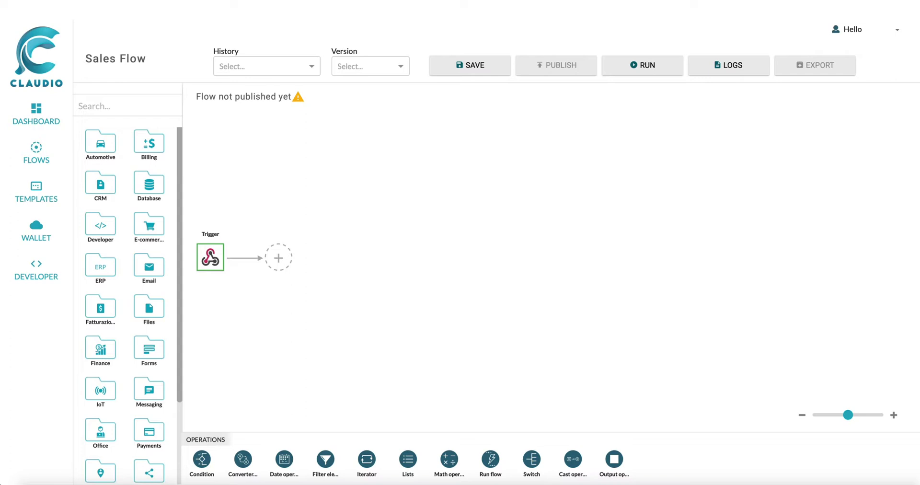
Add a Gmail 'List unread emails' node right after the Web Hook trigger and save it.
{"action": "mouse_move", "coordinate": [191, 208]}
{"action": "scroll", "coordinate": [192, 246], "scroll_direction": "down", "scroll_amount": 3}
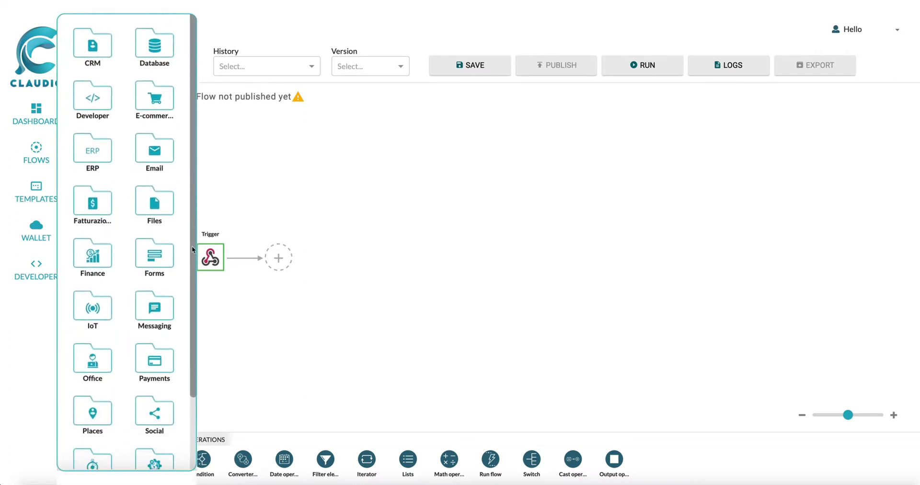
{"action": "scroll", "coordinate": [183, 323], "scroll_direction": "up", "scroll_amount": 3}
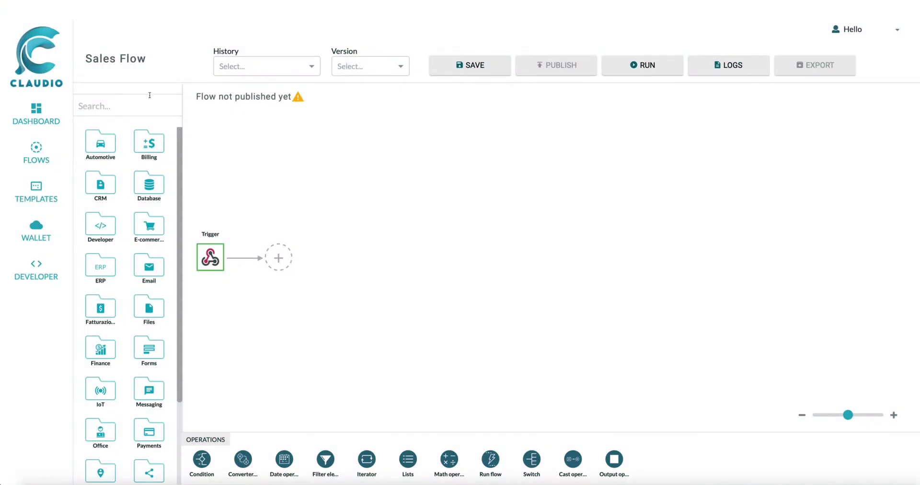
{"action": "left_click", "coordinate": [148, 105]}
{"action": "type", "text": "GMAIL"}
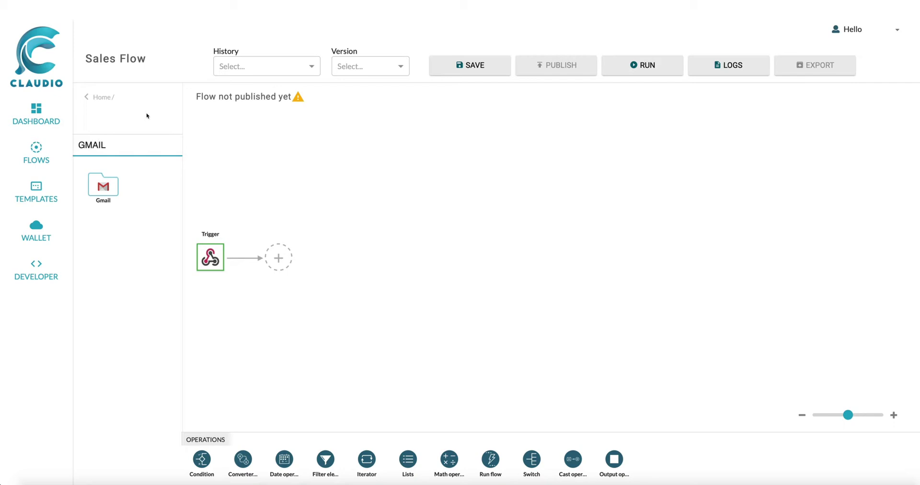
{"action": "left_click", "coordinate": [110, 186]}
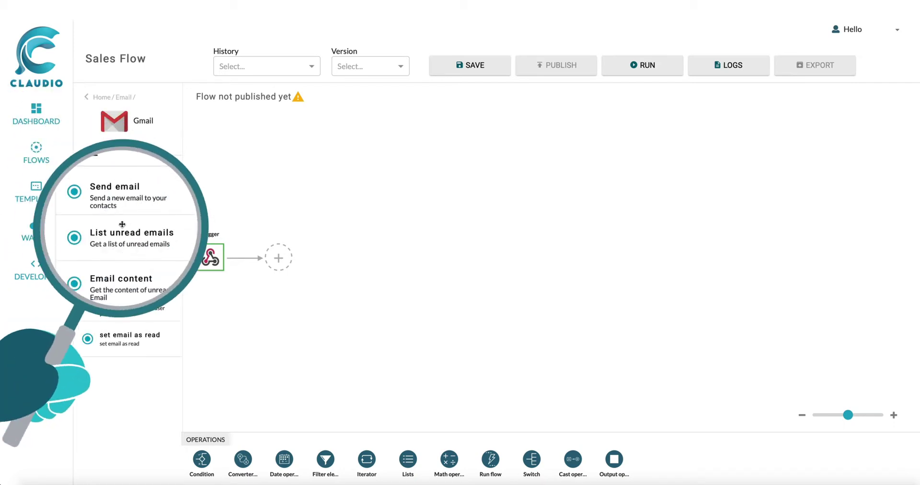
{"action": "left_click_drag", "start_coordinate": [117, 232], "coordinate": [318, 268]}
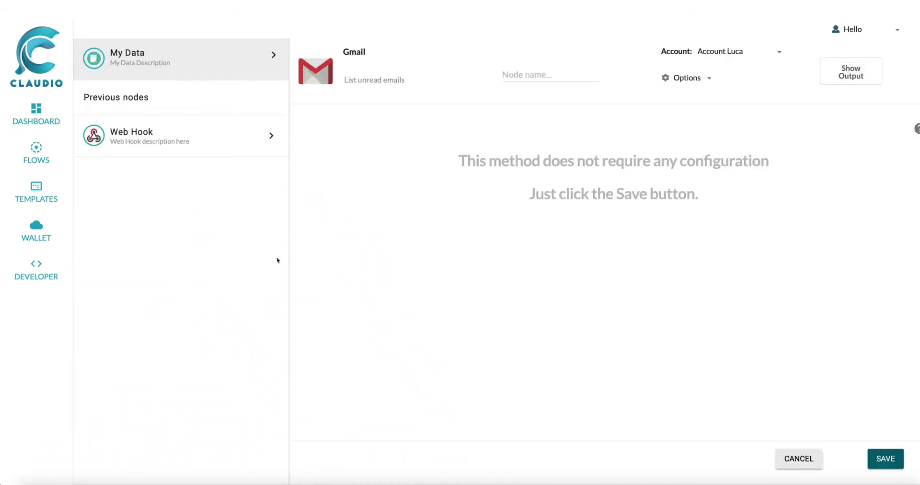
{"action": "left_click", "coordinate": [890, 464]}
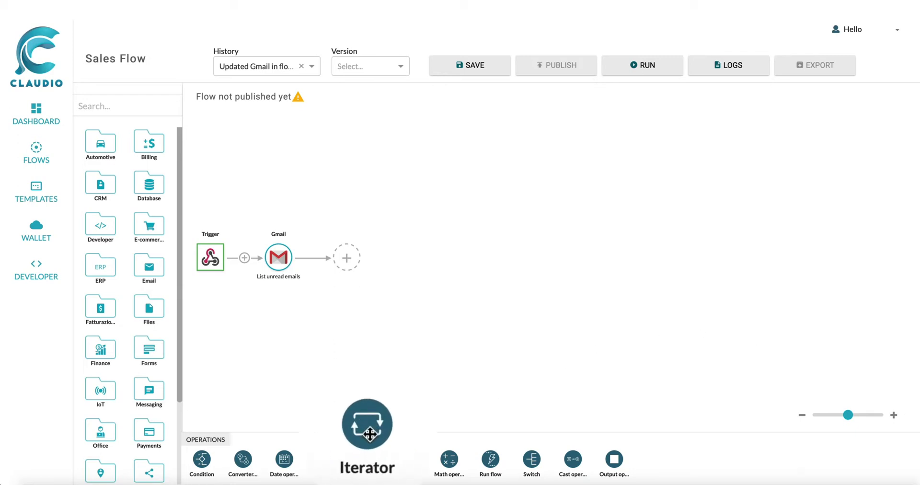
Add an Iterator after the Gmail node that loops over its messages list, and save it.
{"action": "left_click_drag", "start_coordinate": [369, 434], "coordinate": [346, 258]}
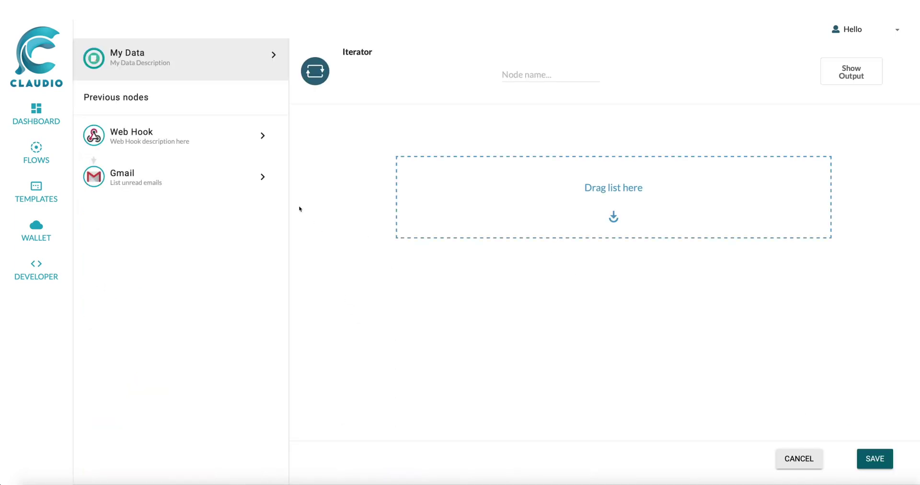
{"action": "left_click", "coordinate": [244, 184]}
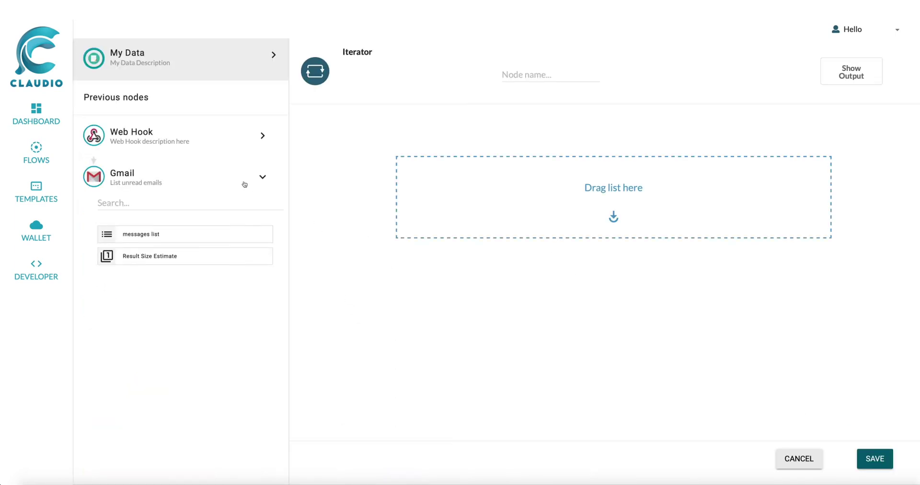
{"action": "left_click_drag", "start_coordinate": [253, 235], "coordinate": [556, 189]}
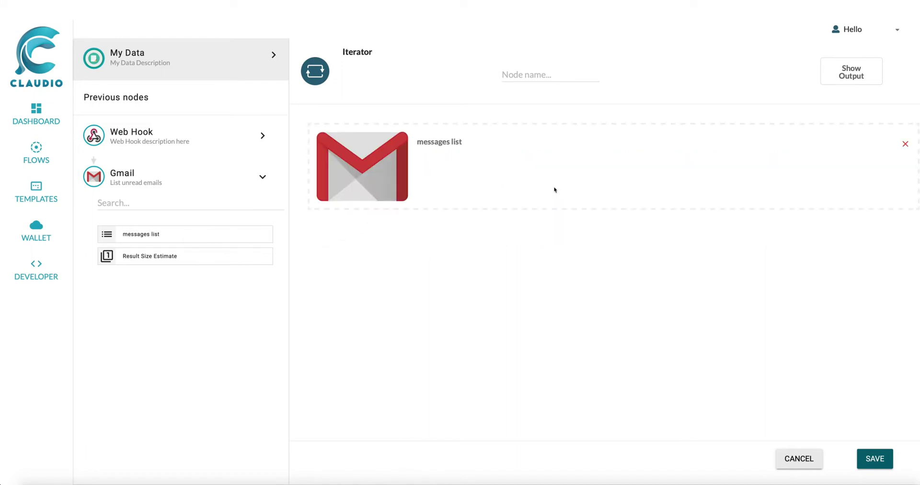
{"action": "left_click", "coordinate": [884, 460]}
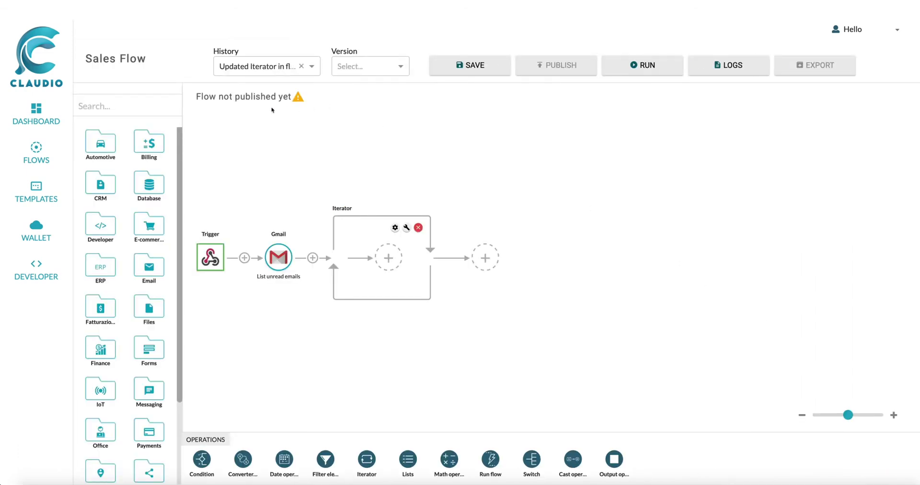
{"action": "left_click", "coordinate": [167, 103]}
Put a Gmail Email content node inside the Iterator, with Choose an Email set to the current element's Email ID.
{"action": "type", "text": "GM"}
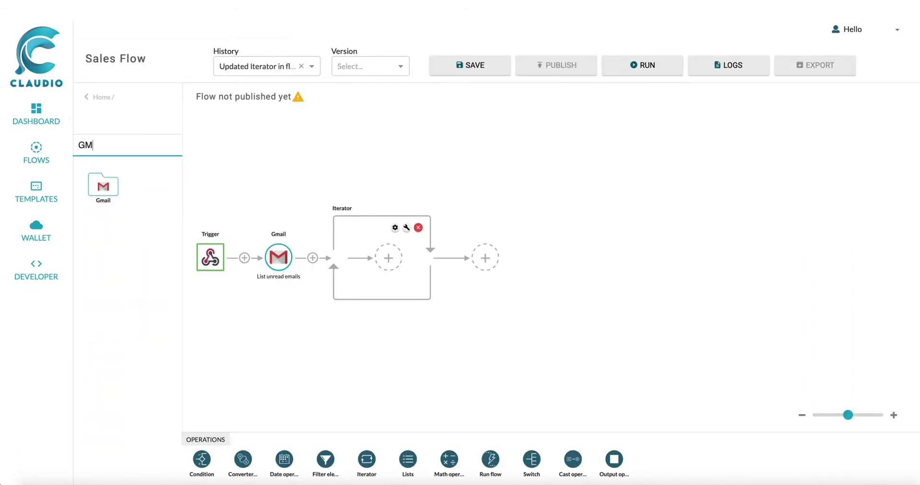
{"action": "type", "text": "AIL"}
{"action": "left_click", "coordinate": [115, 198]}
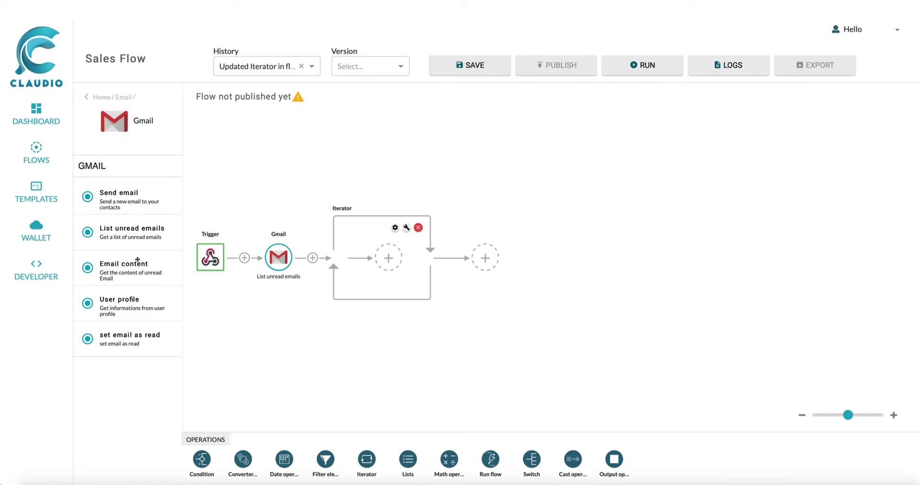
{"action": "left_click_drag", "start_coordinate": [136, 268], "coordinate": [389, 257]}
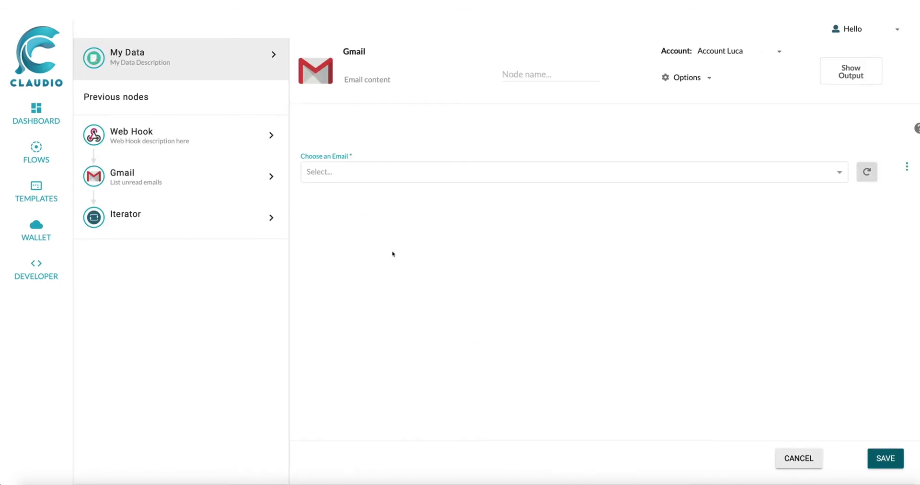
{"action": "left_click", "coordinate": [906, 168]}
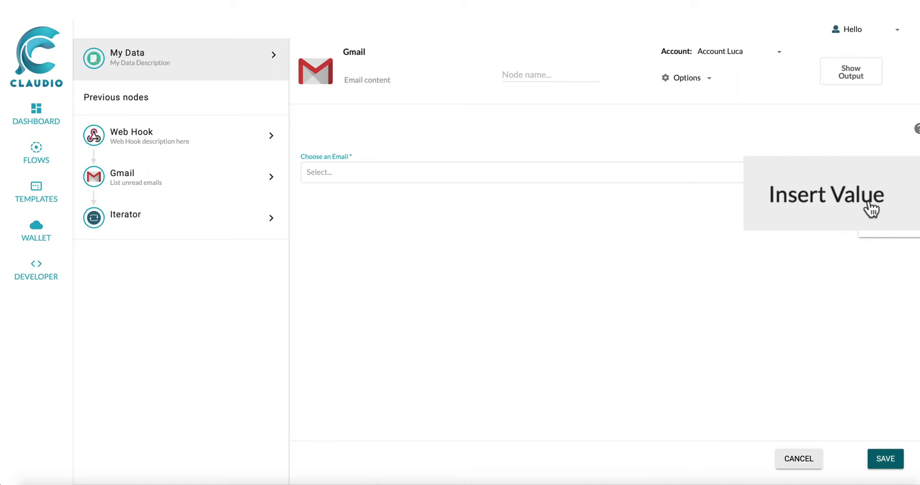
{"action": "left_click", "coordinate": [871, 209]}
{"action": "left_click", "coordinate": [270, 218]}
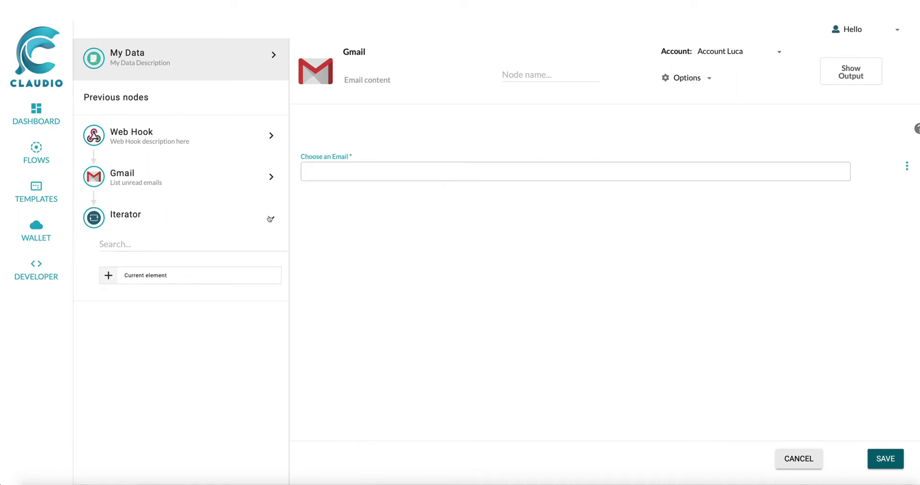
{"action": "left_click", "coordinate": [108, 275]}
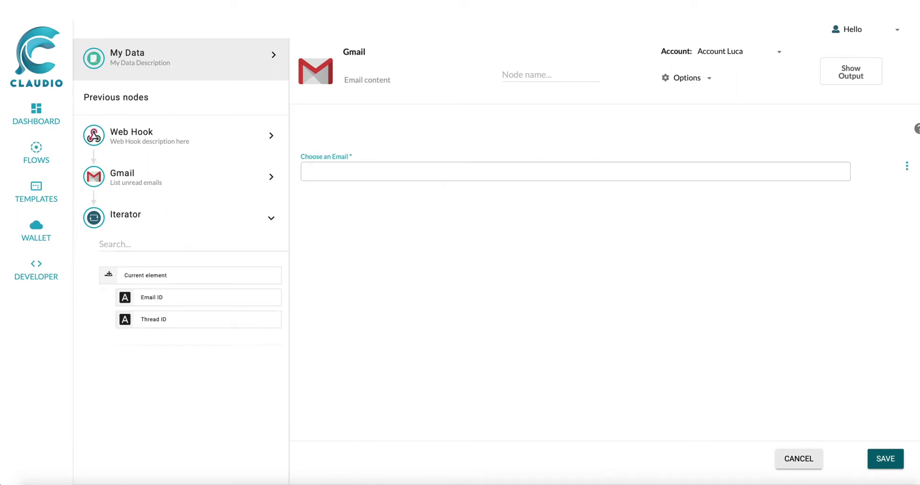
{"action": "left_click_drag", "start_coordinate": [165, 297], "coordinate": [335, 171]}
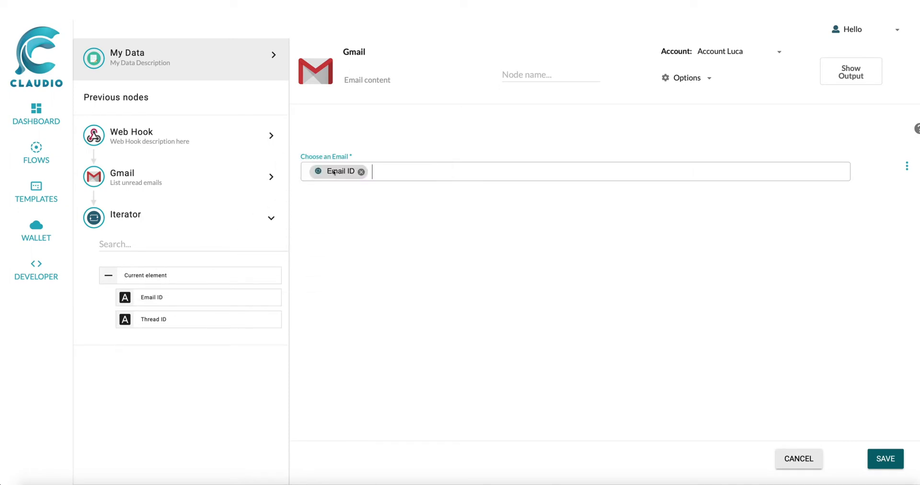
{"action": "left_click", "coordinate": [894, 459]}
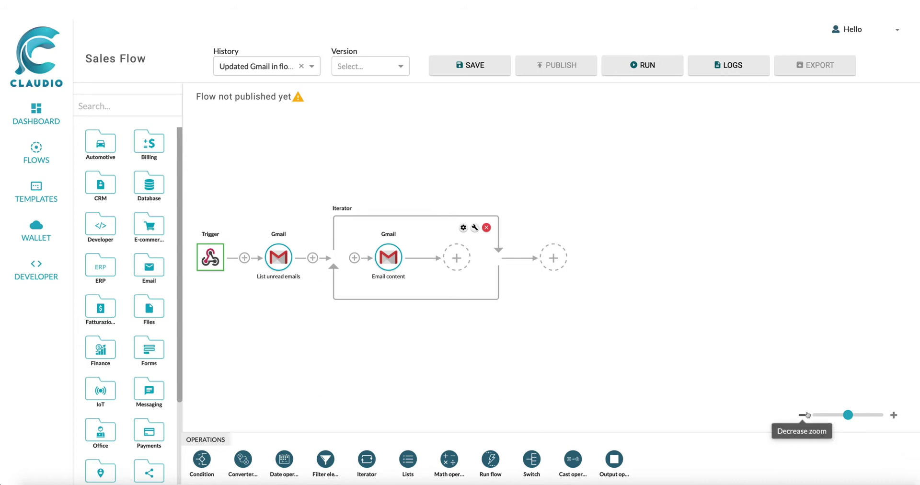
Add a Condition whose first rule checks Email Object contains INVOICE.
{"action": "left_click_drag", "start_coordinate": [211, 456], "coordinate": [457, 257]}
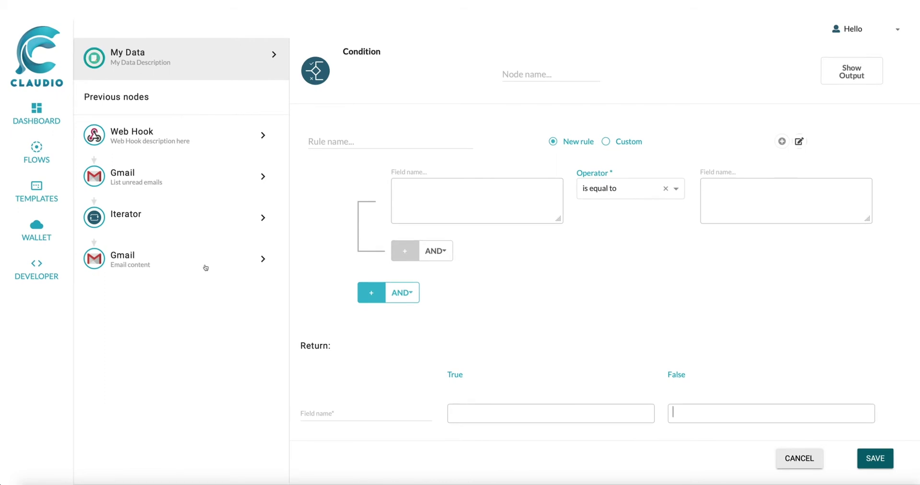
{"action": "left_click", "coordinate": [232, 264]}
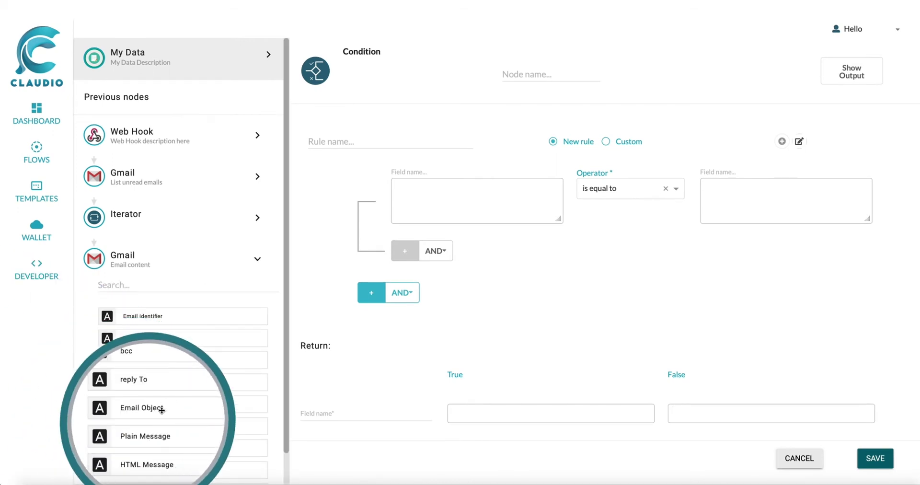
{"action": "left_click_drag", "start_coordinate": [158, 426], "coordinate": [434, 192]}
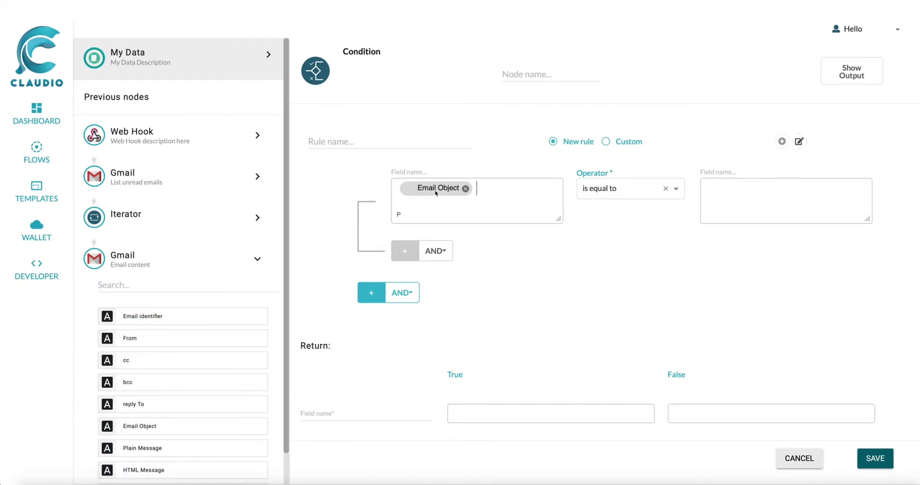
{"action": "left_click", "coordinate": [676, 189]}
{"action": "left_click", "coordinate": [641, 249]}
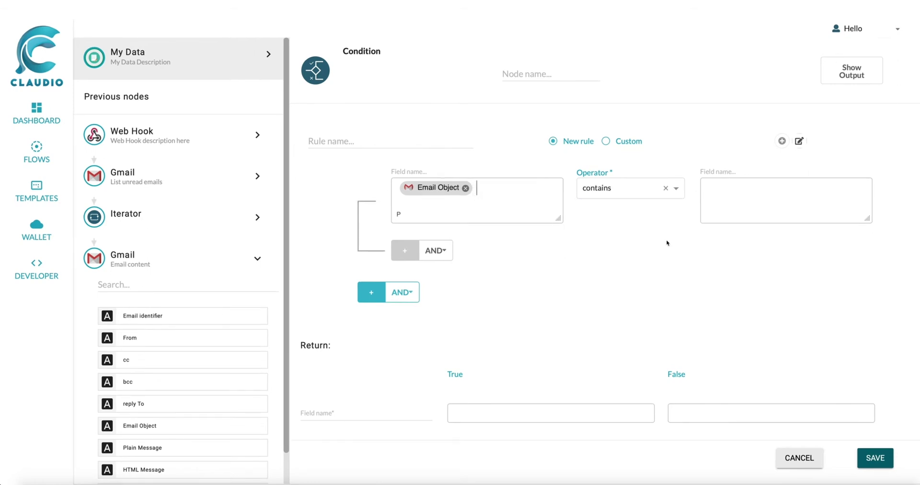
{"action": "left_click", "coordinate": [742, 216]}
{"action": "type", "text": "INVOICE"}
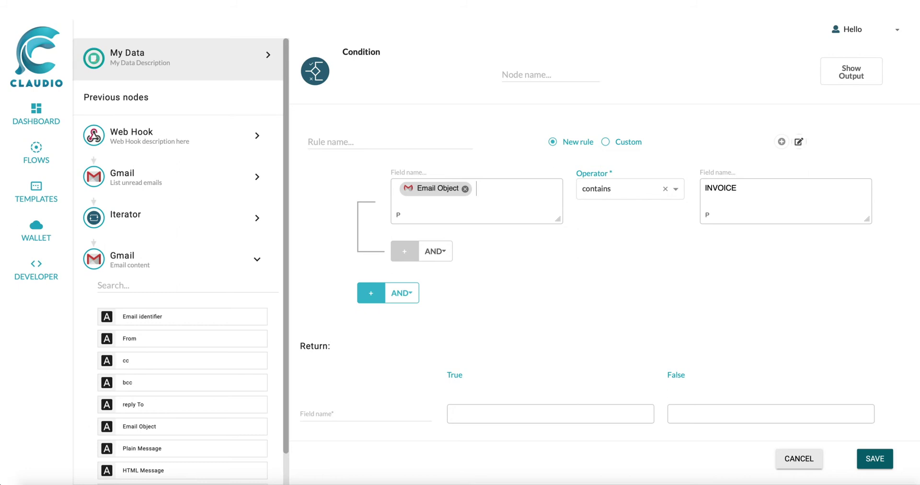
Add an OR rule checking Plain Message contains INVOICE, and save the condition.
{"action": "left_click", "coordinate": [404, 251]}
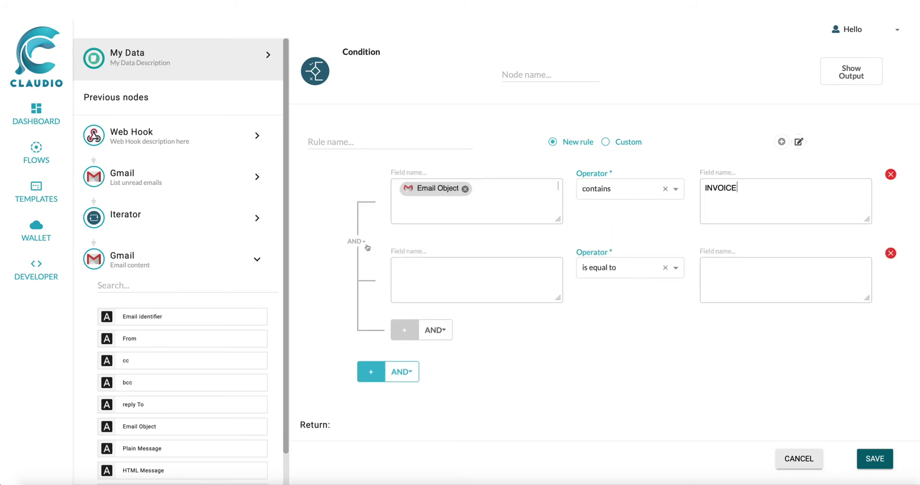
{"action": "left_click", "coordinate": [362, 243]}
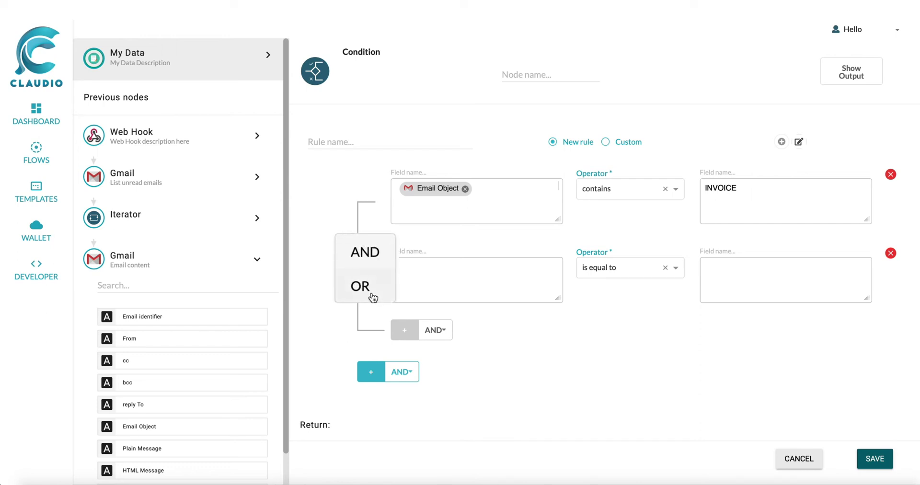
{"action": "left_click", "coordinate": [362, 278]}
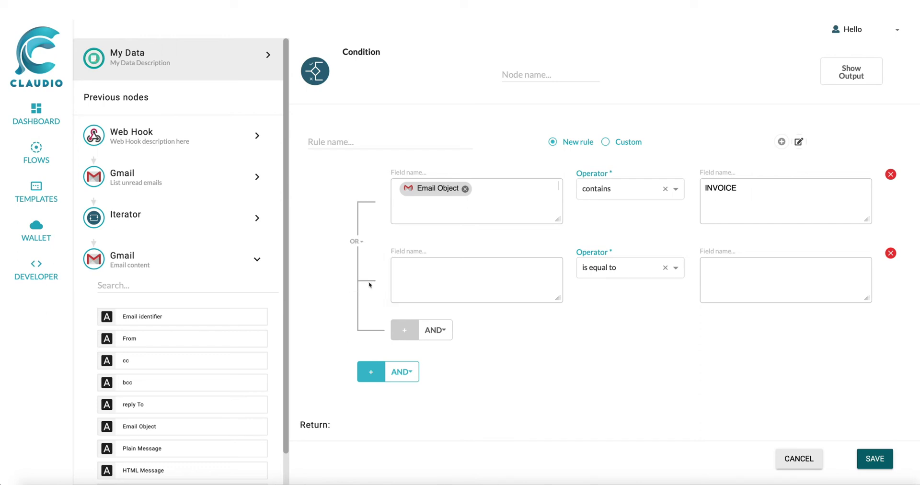
{"action": "left_click_drag", "start_coordinate": [174, 447], "coordinate": [434, 273]}
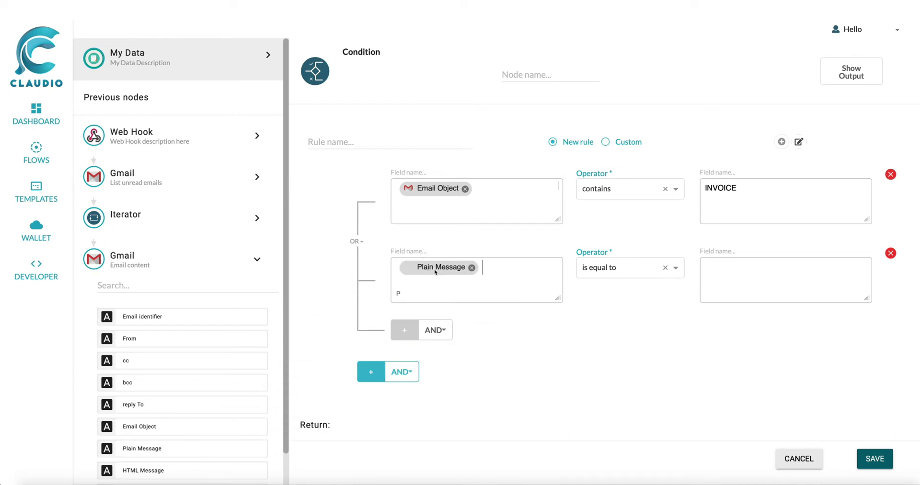
{"action": "left_click", "coordinate": [682, 276]}
{"action": "left_click", "coordinate": [658, 326]}
{"action": "type", "text": "INVOICE"}
{"action": "left_click", "coordinate": [879, 458]}
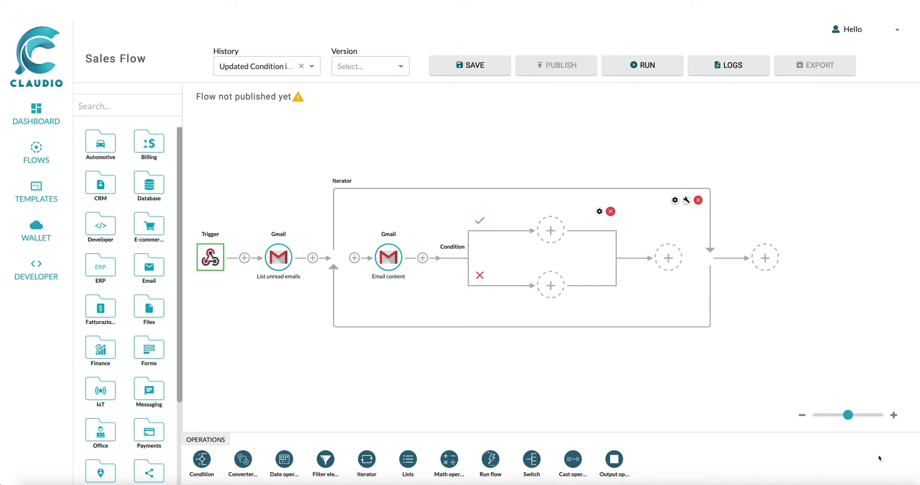
Place a Gmail Send email step on the condition's true branch.
{"action": "left_click", "coordinate": [163, 105]}
{"action": "type", "text": "GMA"}
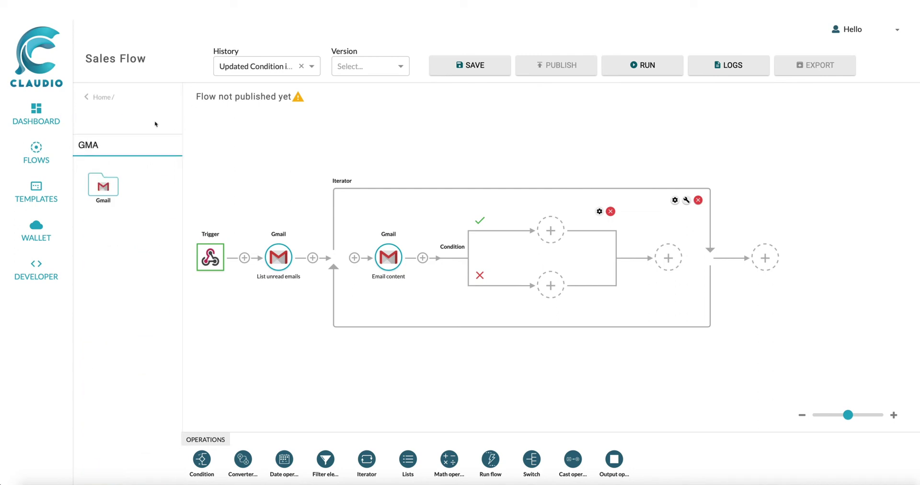
{"action": "left_click", "coordinate": [103, 187]}
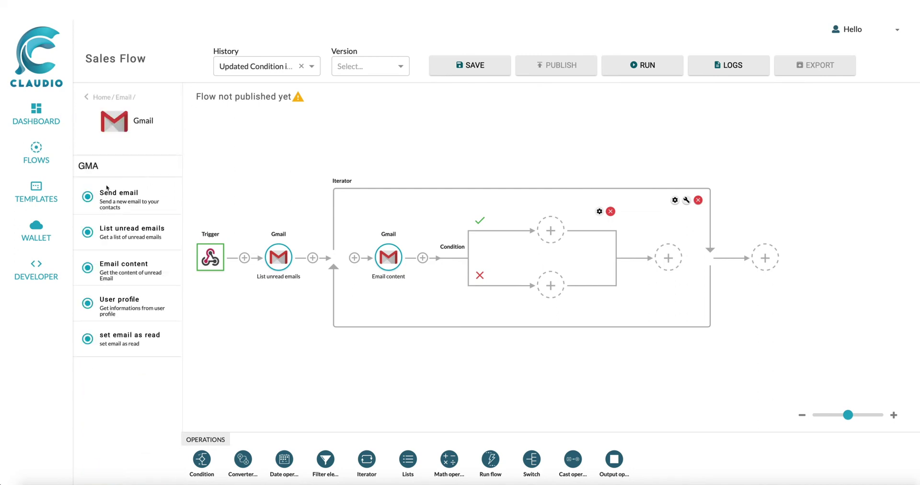
{"action": "left_click_drag", "start_coordinate": [137, 205], "coordinate": [553, 230]}
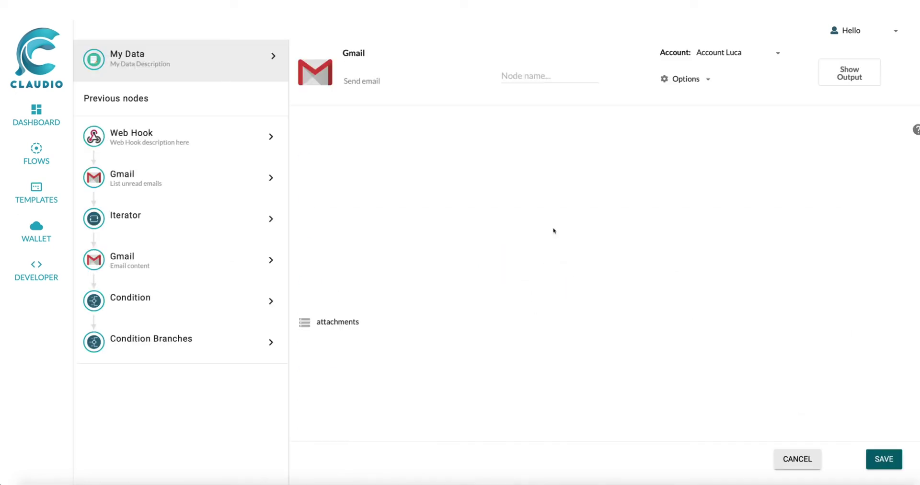
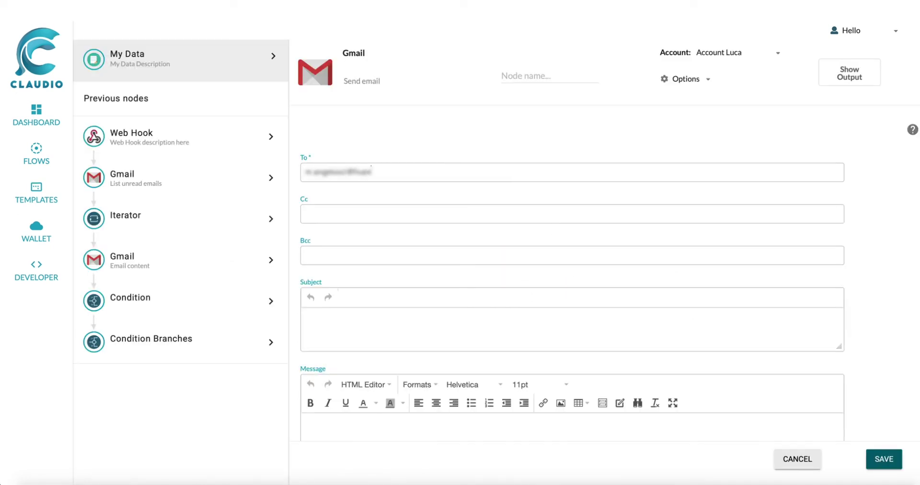
Address the email to the recipient, subject 'Claudio New Invoice Received', body 'you got a new Invoice' plus Plain Message; save.
{"action": "left_click", "coordinate": [389, 323]}
{"action": "type", "text": "Claudio New Invoice Received"}
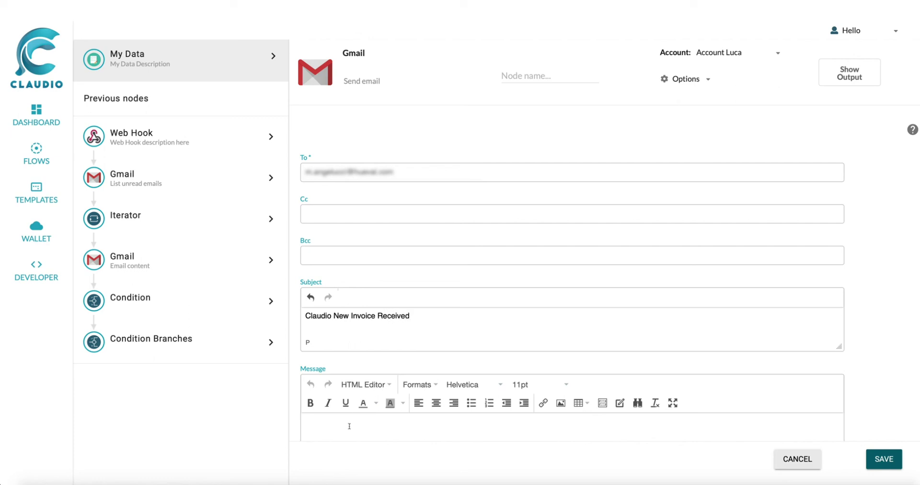
{"action": "type", "text": "you got a new Invoice"}
{"action": "scroll", "coordinate": [437, 430], "scroll_direction": "down", "scroll_amount": 3}
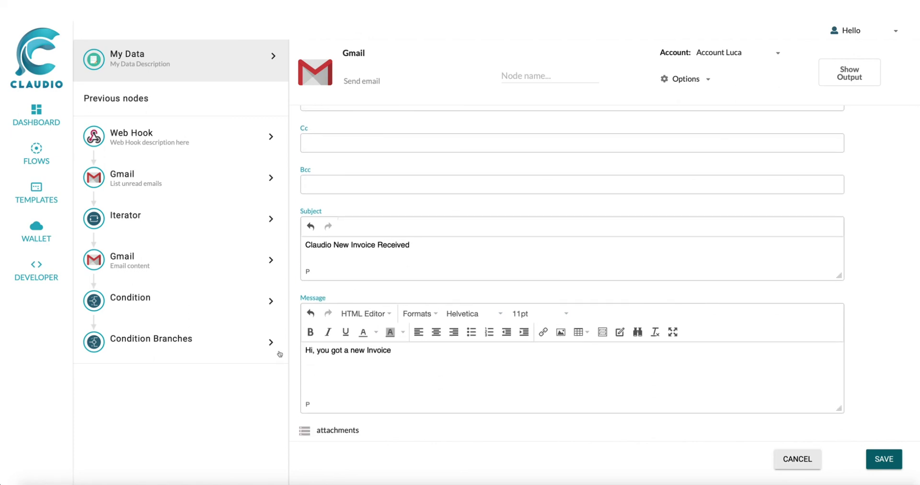
{"action": "left_click", "coordinate": [271, 260]}
{"action": "left_click_drag", "start_coordinate": [167, 450], "coordinate": [436, 366]}
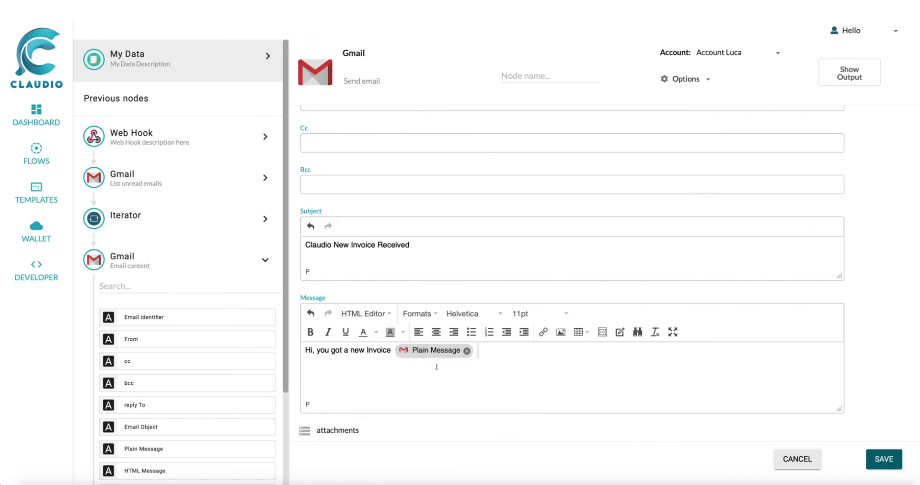
{"action": "left_click", "coordinate": [883, 459]}
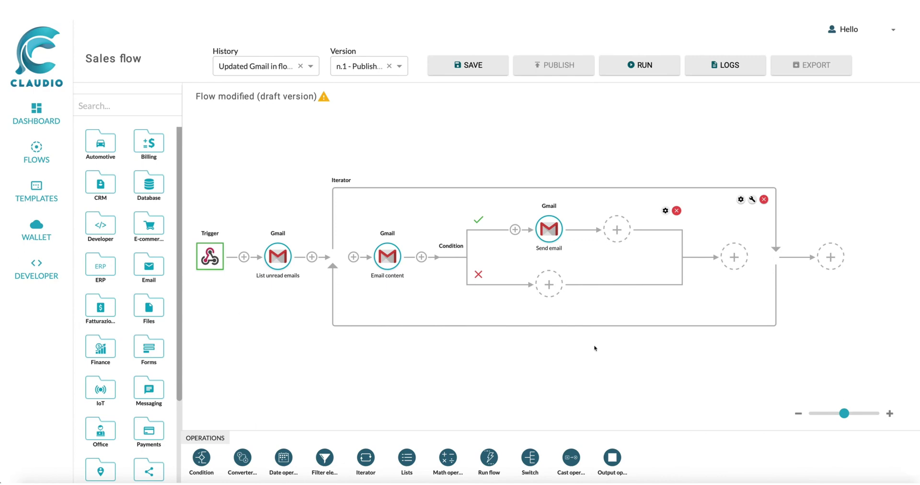
Save the Sales flow as version n.2, publish it, and run it.
{"action": "left_click", "coordinate": [481, 68]}
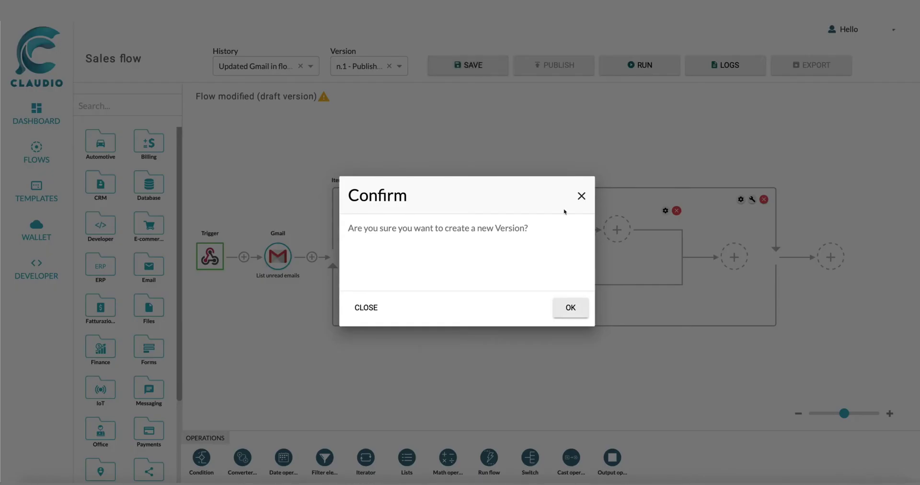
{"action": "left_click", "coordinate": [571, 308]}
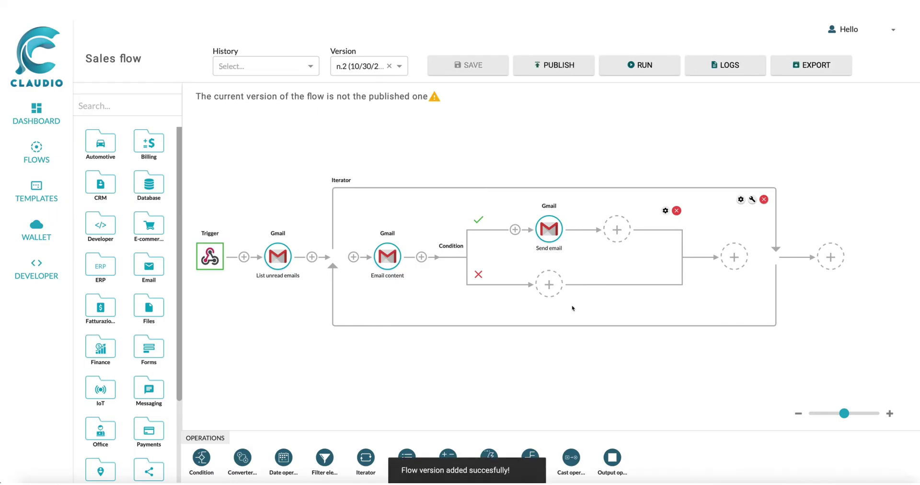
{"action": "left_click", "coordinate": [565, 70]}
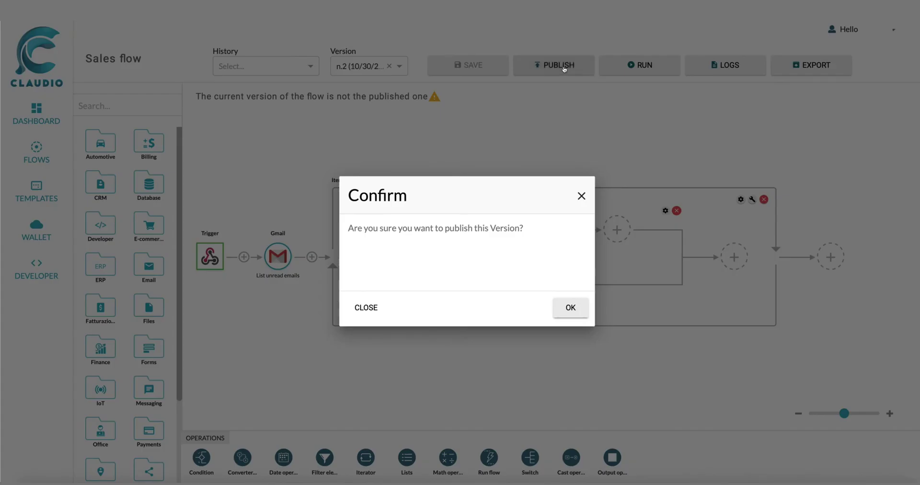
{"action": "left_click", "coordinate": [570, 308]}
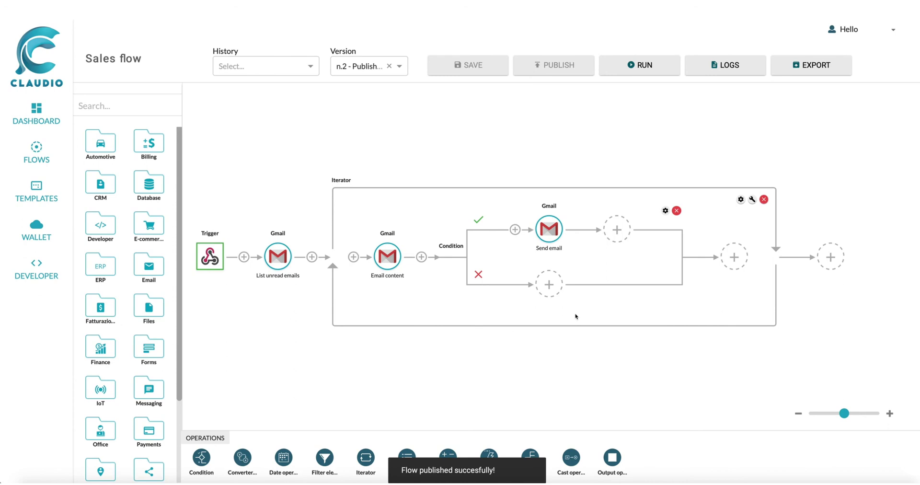
{"action": "left_click", "coordinate": [626, 67]}
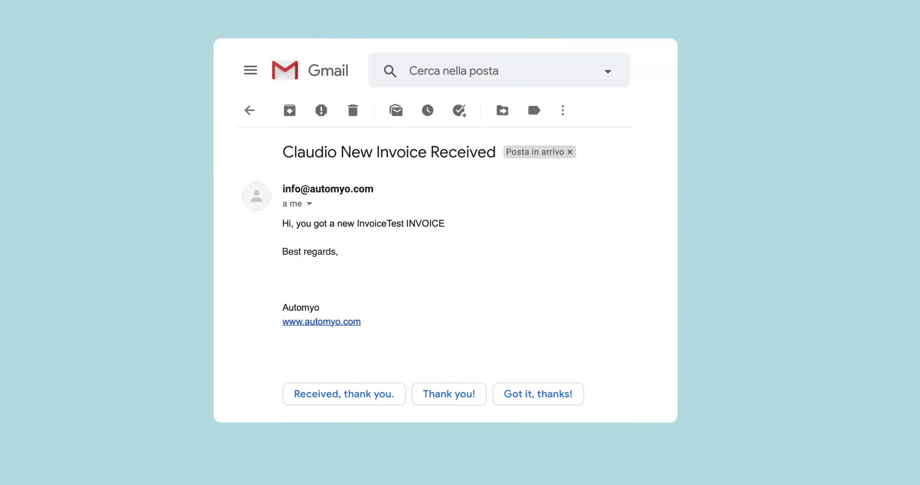